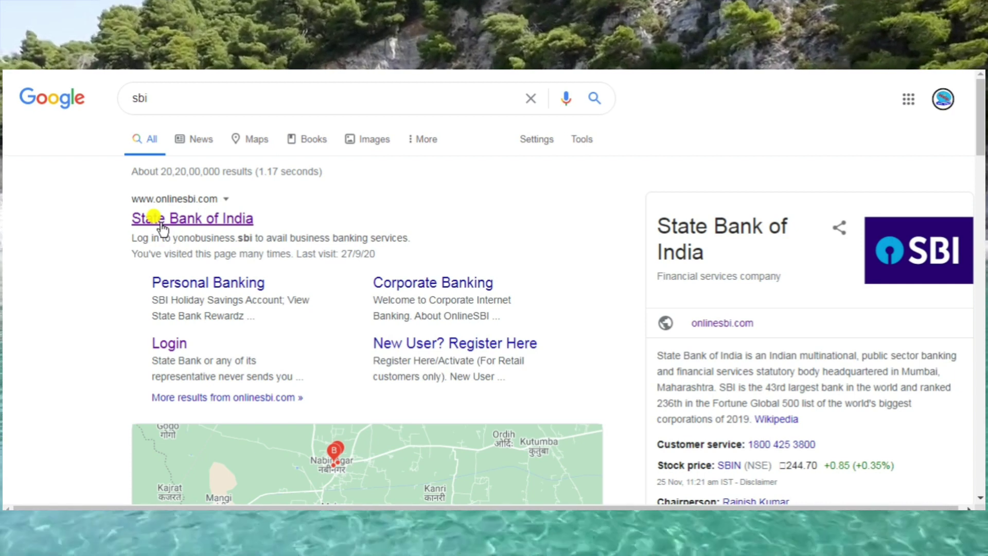
Step: Open the State Bank of India net banking site from the search results and continue to the personal banking login
{"action": "left_click", "coordinate": [162, 226]}
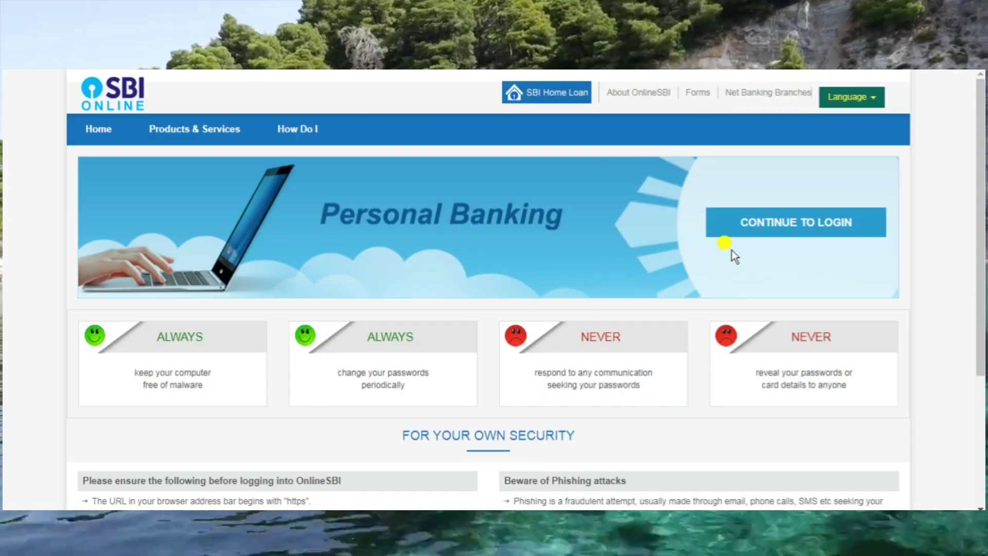
{"action": "left_click", "coordinate": [781, 231]}
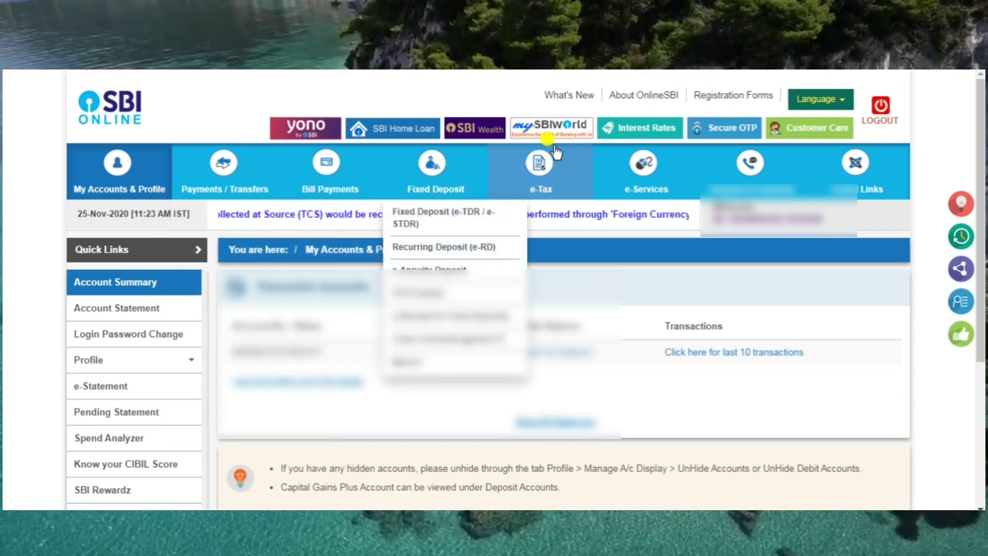
Step: Open the Request ATM/Debit Card service from the ATM Card Services under e-Services
{"action": "mouse_move", "coordinate": [643, 177]}
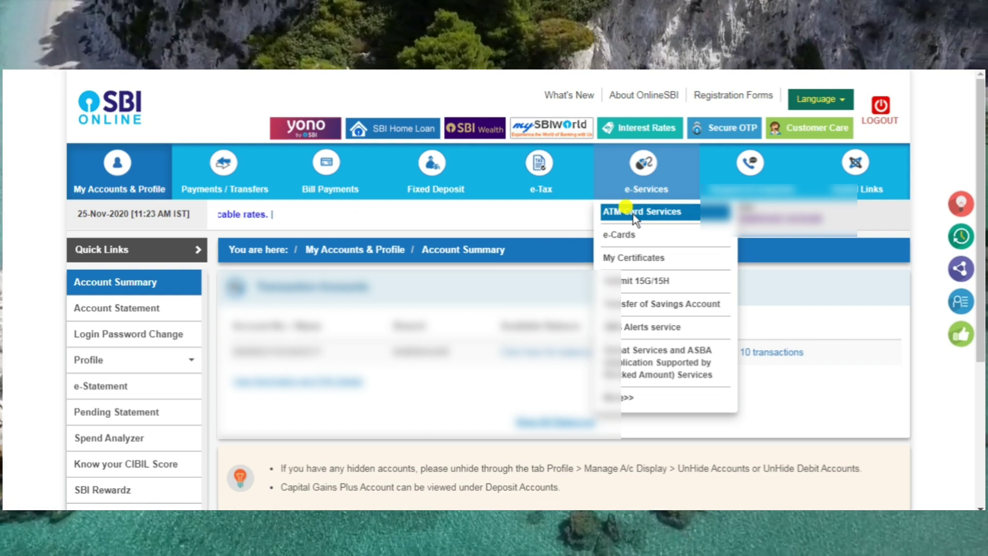
{"action": "left_click", "coordinate": [633, 214]}
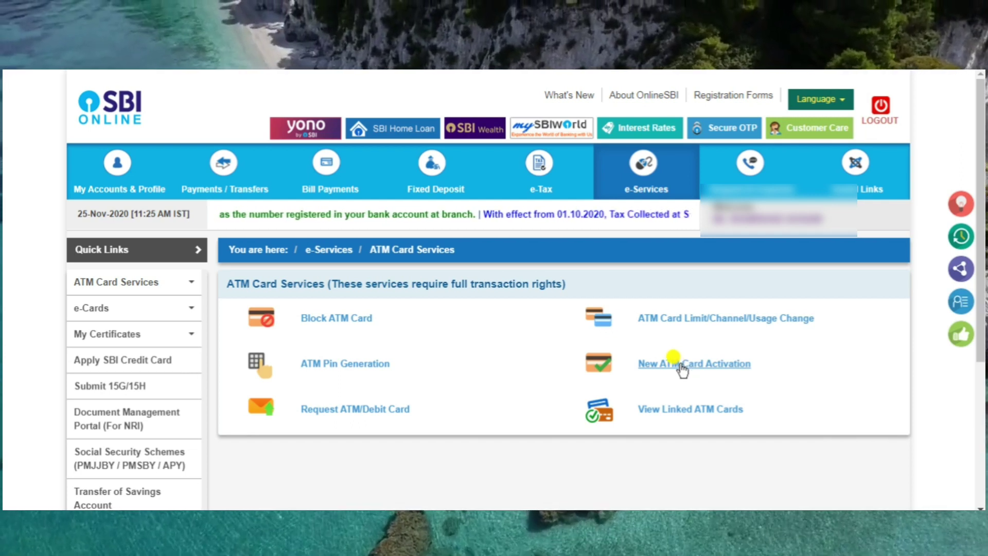
{"action": "left_click", "coordinate": [365, 412]}
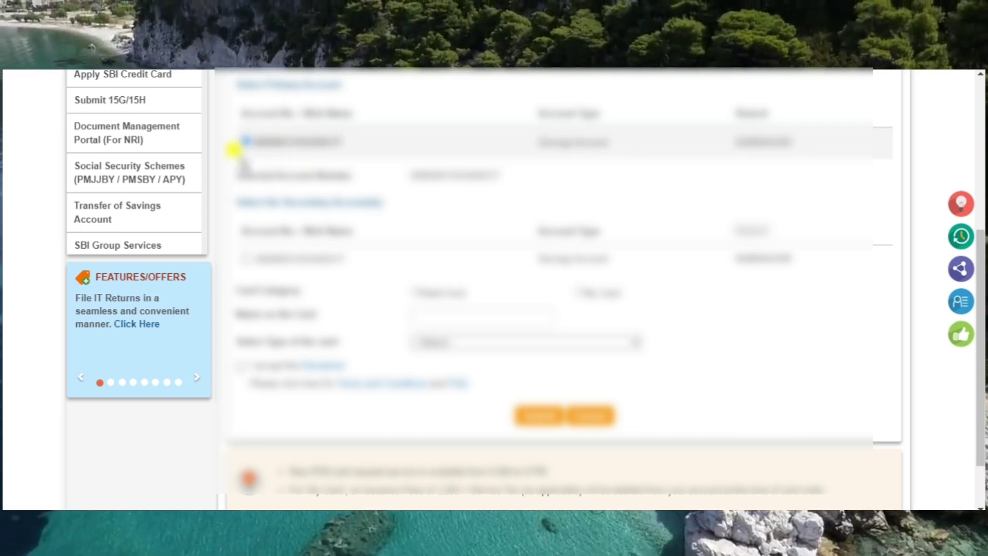
Step: Include the secondary account in the card request, choose the My Card category and its international image debit card type, and submit the form
{"action": "left_click", "coordinate": [246, 258]}
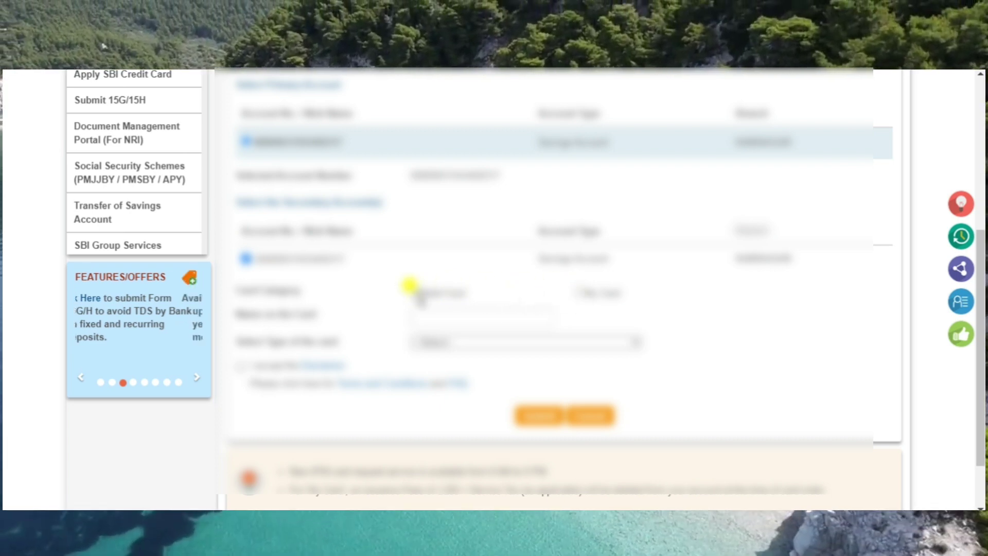
{"action": "left_click", "coordinate": [576, 289]}
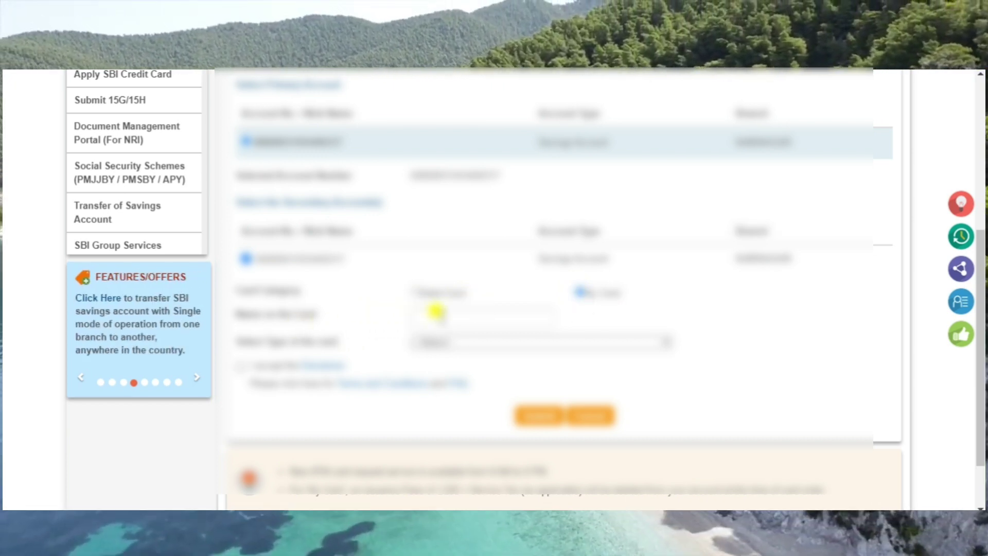
{"action": "left_click", "coordinate": [435, 341]}
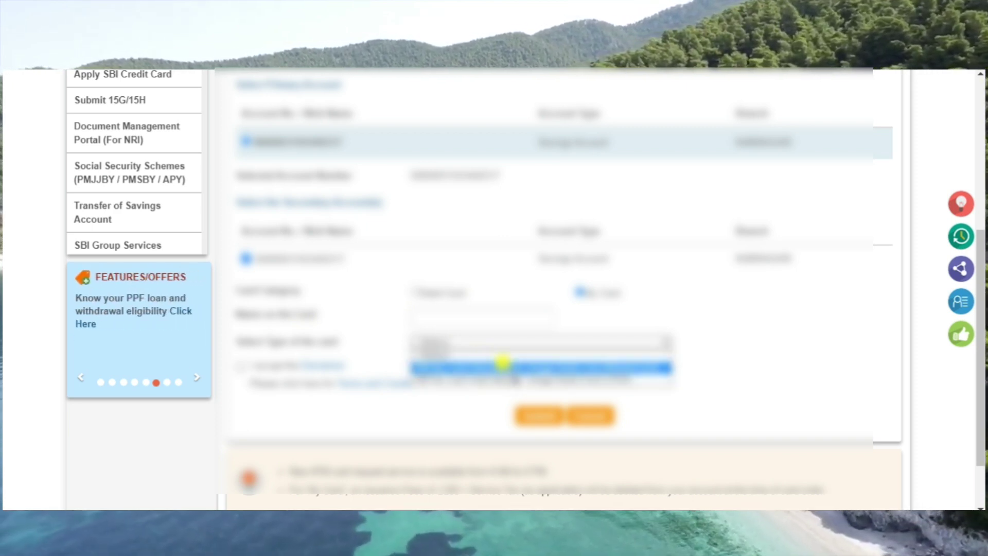
{"action": "left_click", "coordinate": [538, 368]}
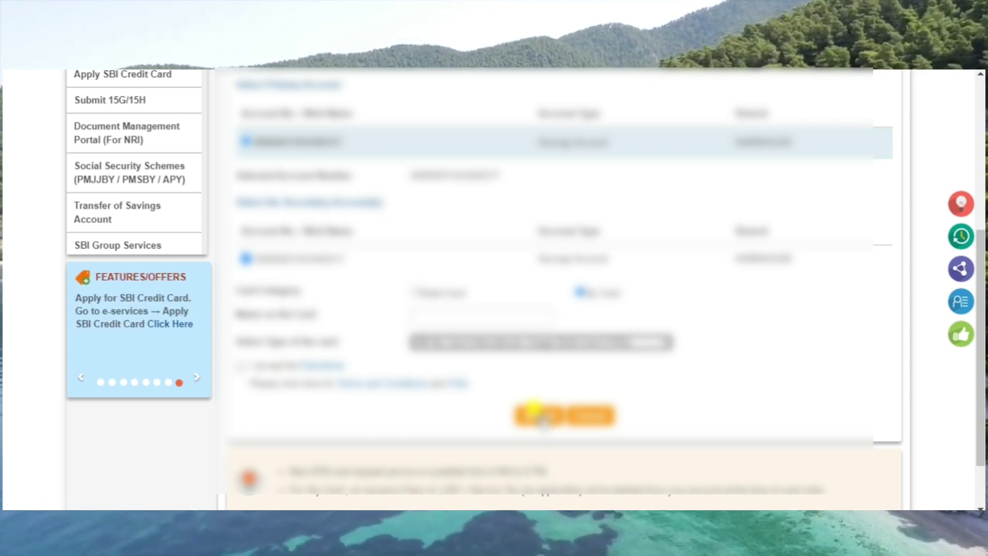
{"action": "left_click", "coordinate": [534, 409]}
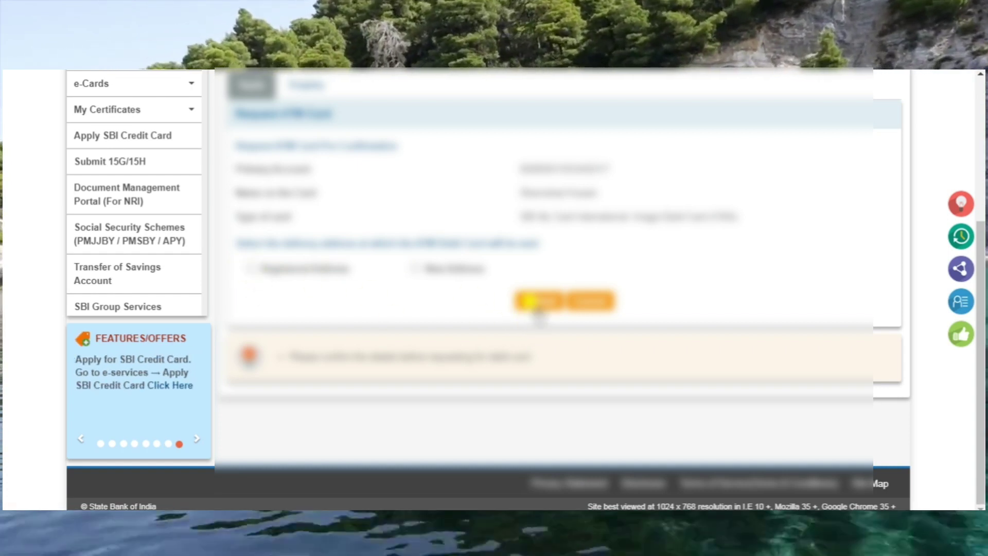
Step: Submit the card request confirmation and choose validation by one-time password
{"action": "left_click", "coordinate": [531, 302]}
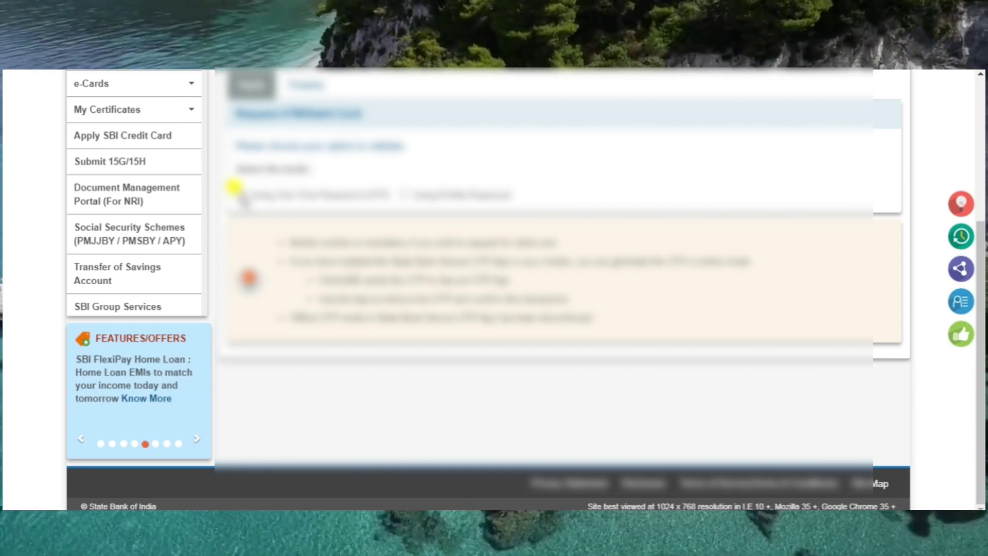
{"action": "left_click", "coordinate": [232, 181]}
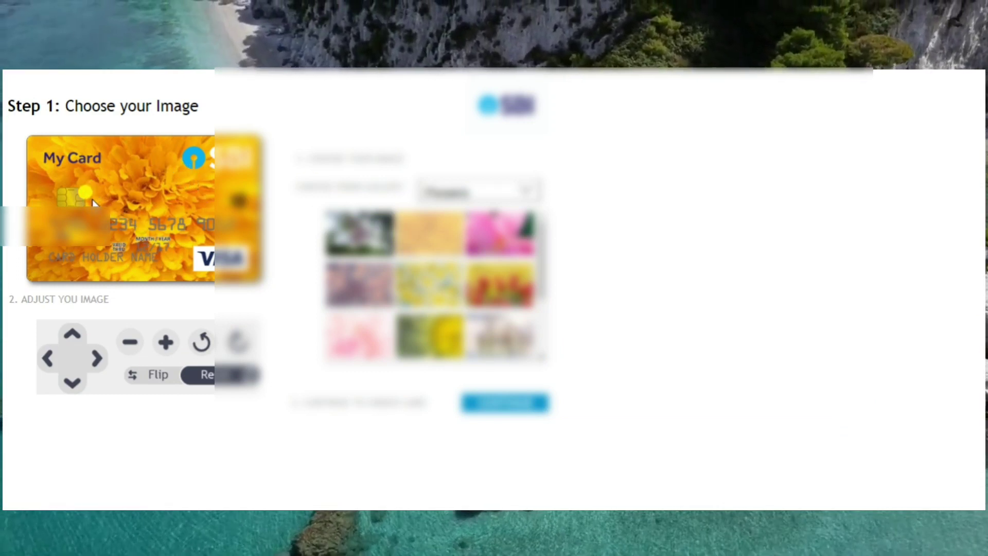
Step: Try the images in the first three rows of the Flowers gallery on the card, ending with the pale pink roses
{"action": "left_click", "coordinate": [372, 224]}
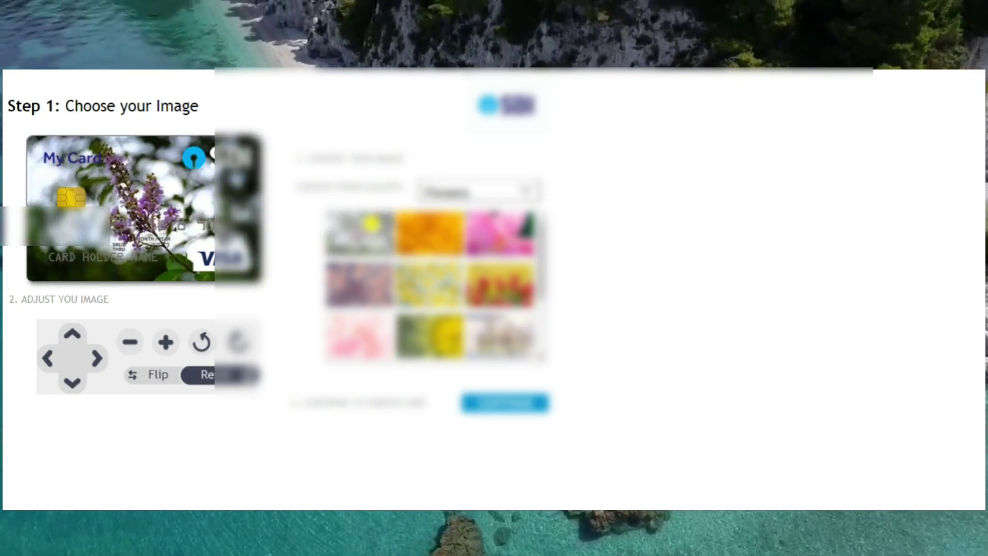
{"action": "left_click", "coordinate": [448, 222]}
{"action": "left_click", "coordinate": [491, 242]}
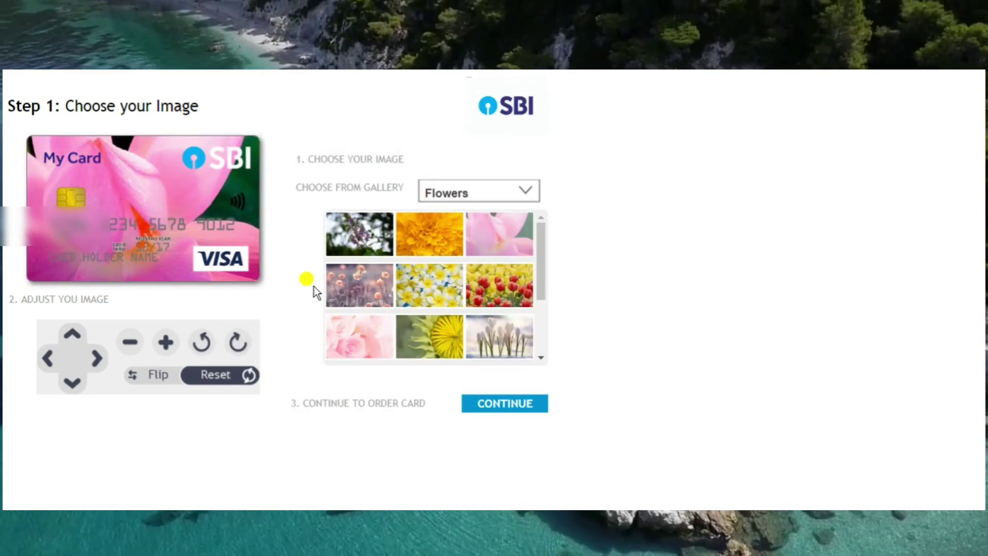
{"action": "left_click", "coordinate": [342, 289]}
{"action": "left_click", "coordinate": [423, 282]}
{"action": "left_click", "coordinate": [481, 283]}
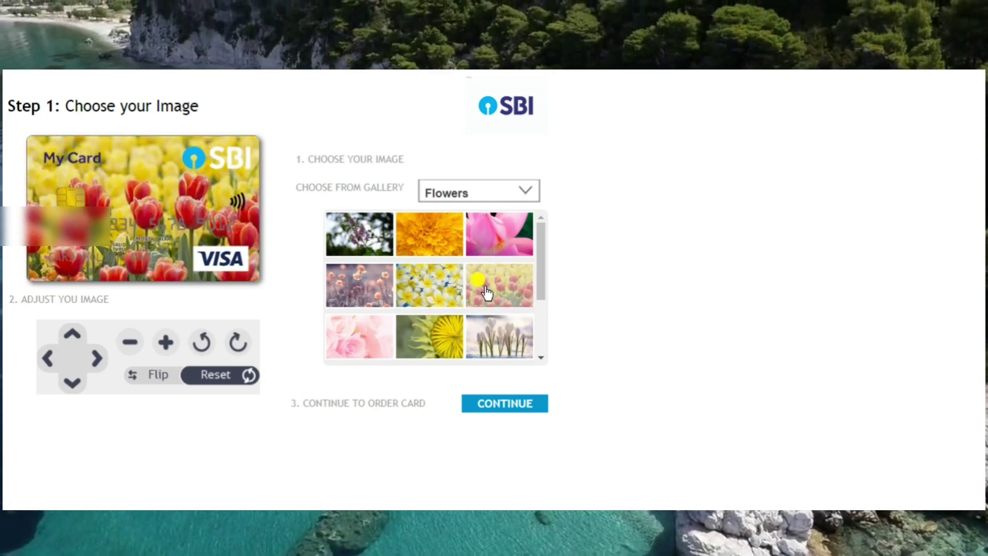
{"action": "left_click", "coordinate": [486, 317]}
{"action": "left_click", "coordinate": [429, 334]}
{"action": "left_click", "coordinate": [361, 338]}
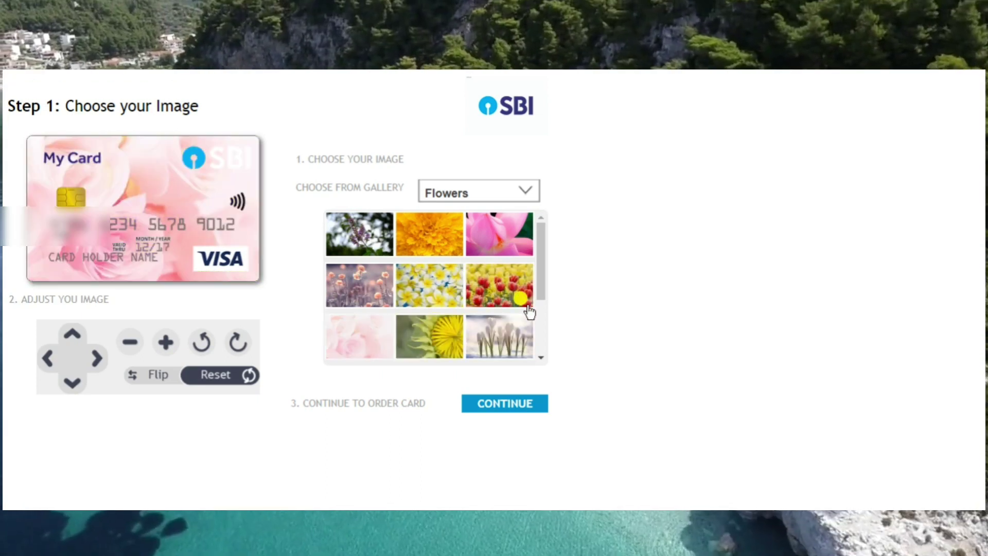
Step: Try the remaining Flowers images on the card, including the pink chrysanthemum and the yellow lilies, ending with the red rose
{"action": "left_click_drag", "start_coordinate": [542, 290], "coordinate": [541, 339]}
{"action": "left_click", "coordinate": [337, 270]}
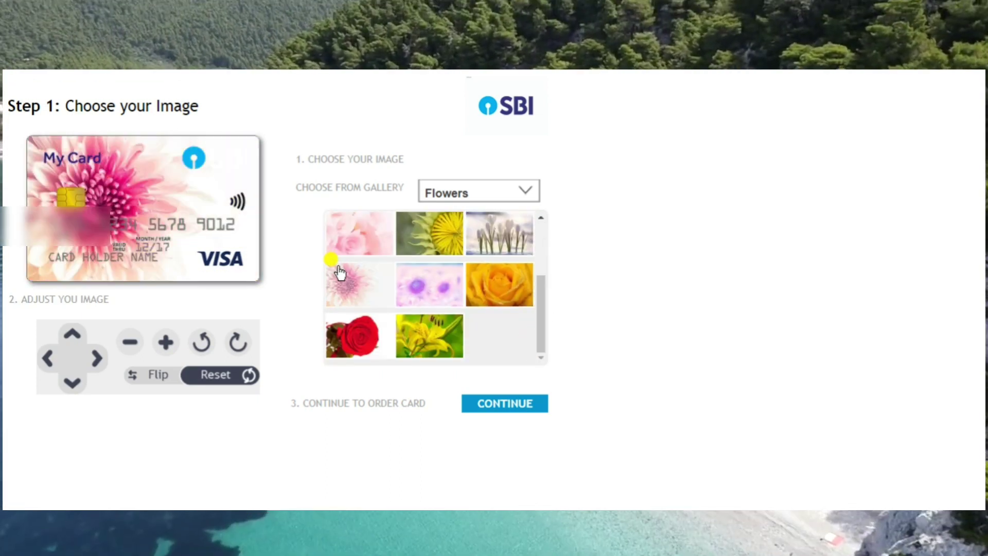
{"action": "left_click", "coordinate": [418, 297]}
{"action": "left_click", "coordinate": [438, 327]}
{"action": "left_click", "coordinate": [365, 332]}
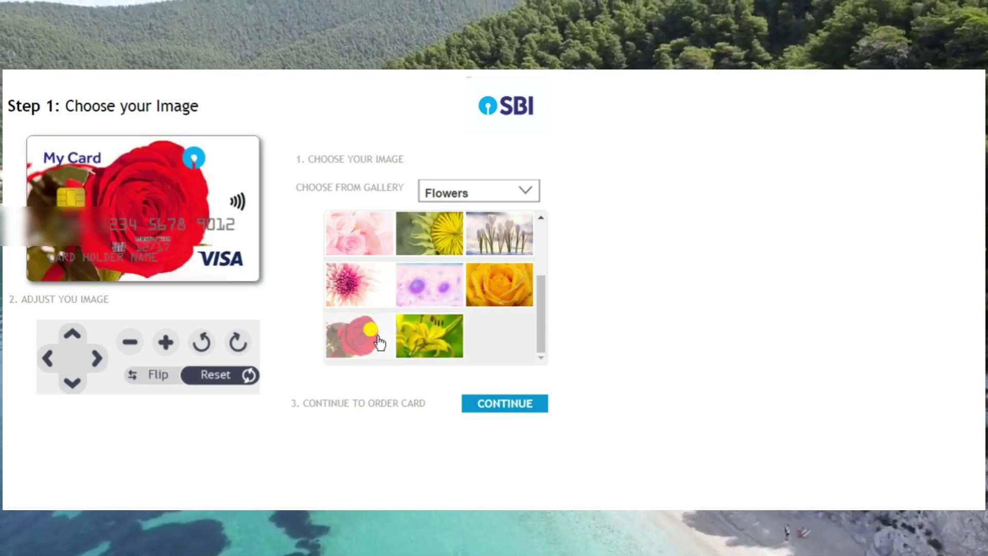
Step: Switch the gallery to Animals_Birds and try the peacock, flamingo, small bird and swan images on the card
{"action": "left_click", "coordinate": [512, 186]}
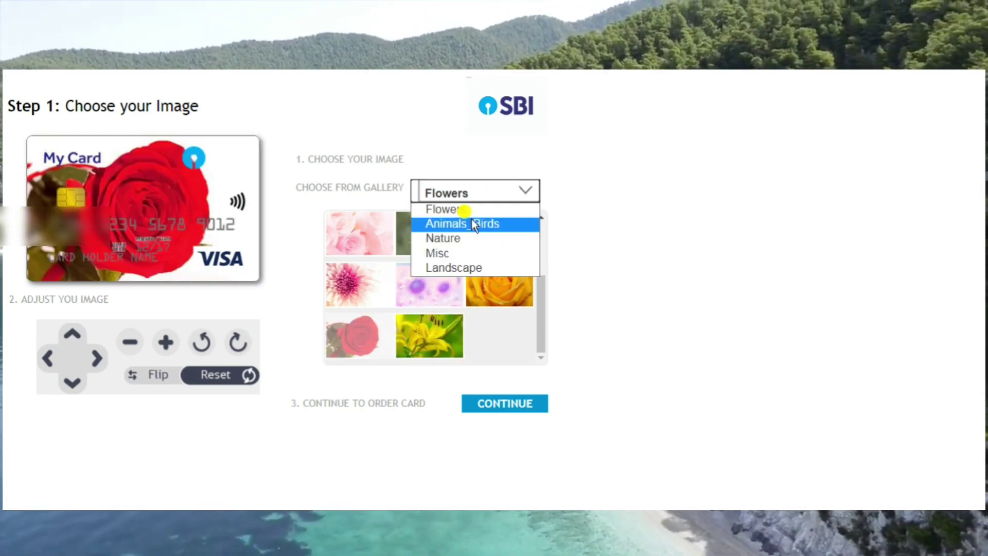
{"action": "left_click", "coordinate": [470, 222]}
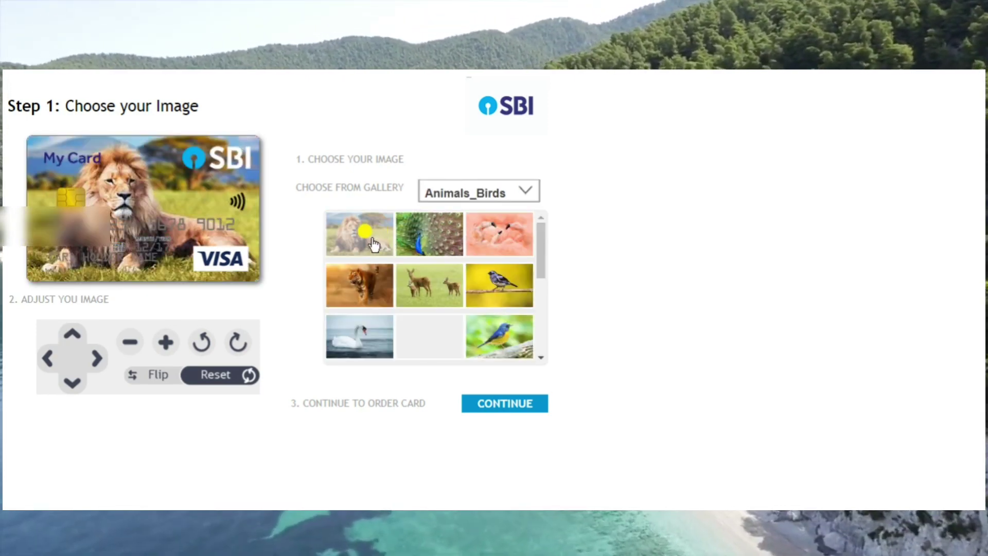
{"action": "left_click", "coordinate": [405, 257]}
{"action": "left_click", "coordinate": [493, 248]}
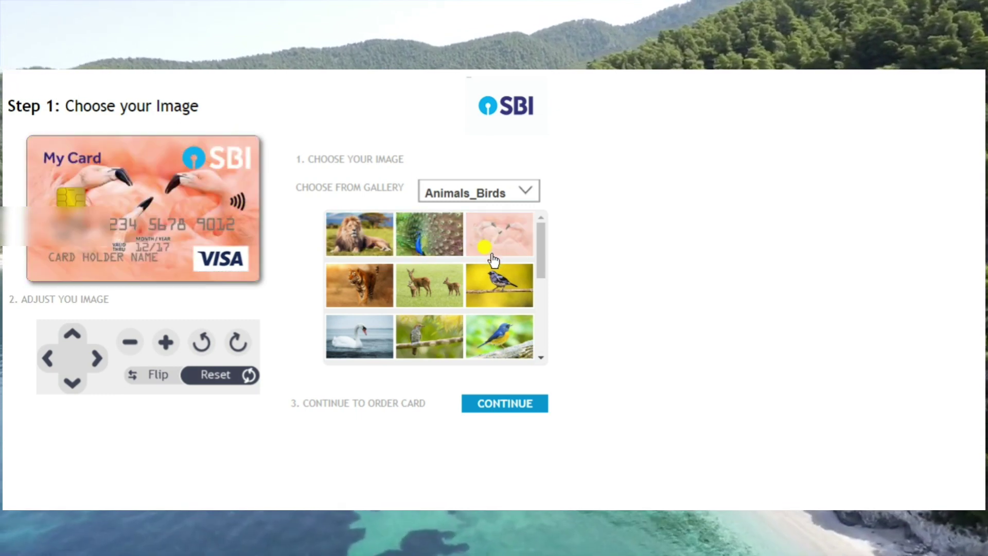
{"action": "left_click", "coordinate": [491, 277]}
{"action": "left_click", "coordinate": [412, 330]}
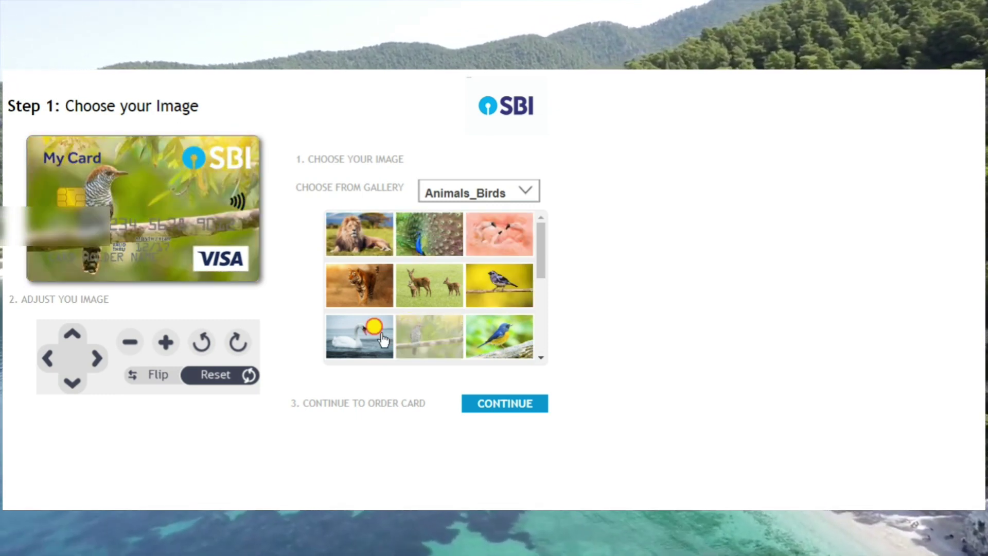
{"action": "left_click", "coordinate": [373, 332]}
Step: Try the dolphin, lioness, penguins and red fish images from the end of the Animals_Birds gallery on the card
{"action": "scroll", "coordinate": [488, 341], "scroll_direction": "down", "scroll_amount": 3}
{"action": "left_click", "coordinate": [421, 286]}
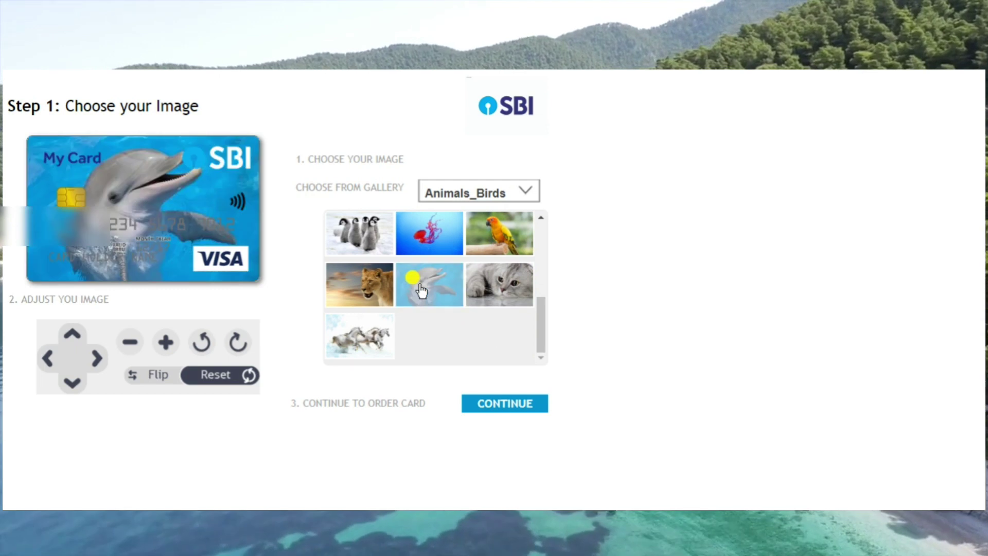
{"action": "left_click", "coordinate": [369, 280]}
{"action": "left_click", "coordinate": [360, 245]}
{"action": "left_click", "coordinate": [421, 240]}
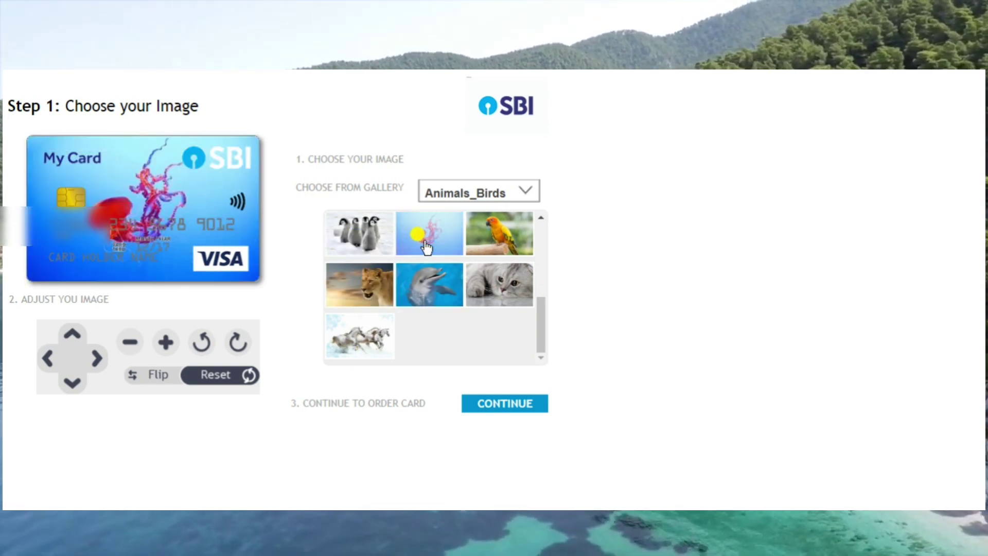
Step: Switch the gallery to Nature and try the bamboo, teal leaves with orange flower, and water-drop leaf images on the card
{"action": "left_click", "coordinate": [503, 195]}
{"action": "left_click", "coordinate": [475, 234]}
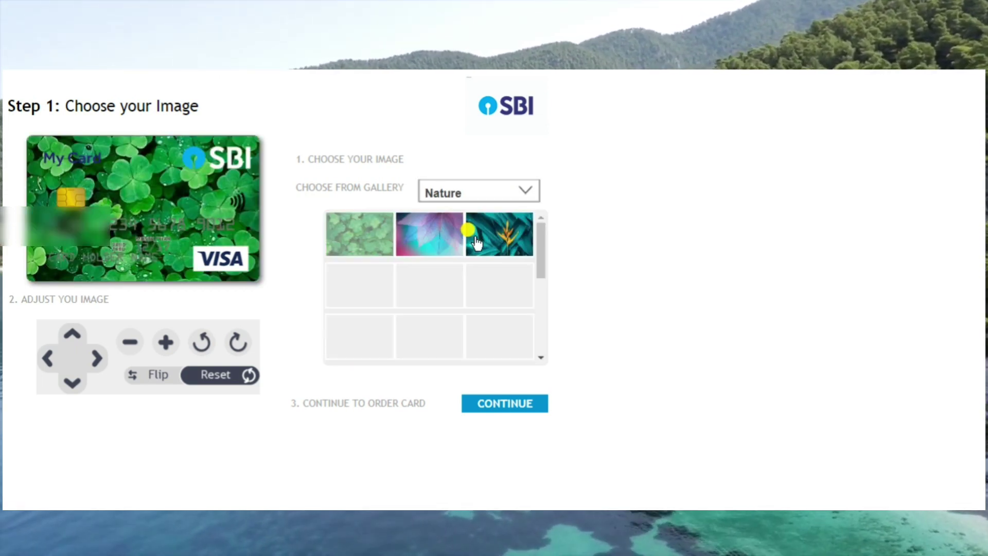
{"action": "left_click", "coordinate": [428, 282]}
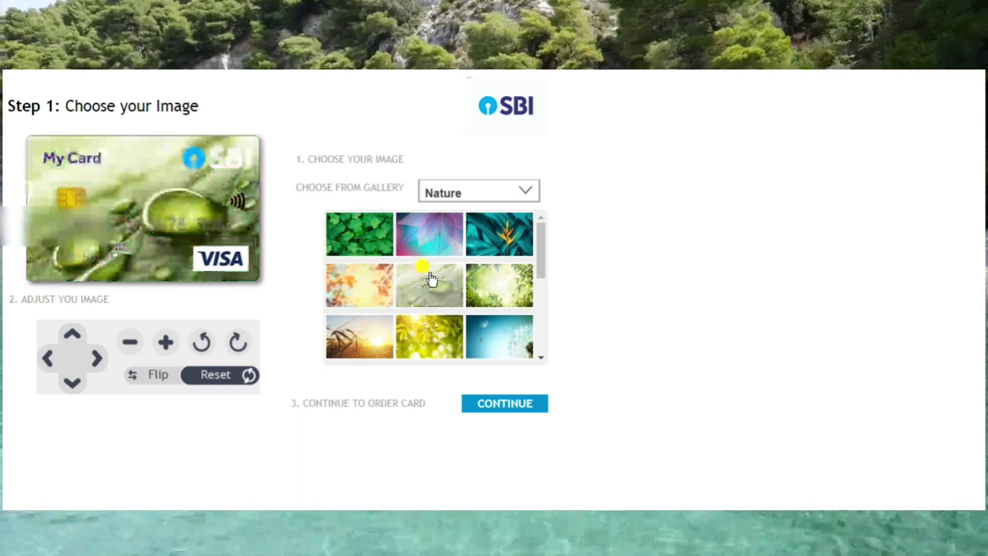
{"action": "left_click", "coordinate": [499, 282]}
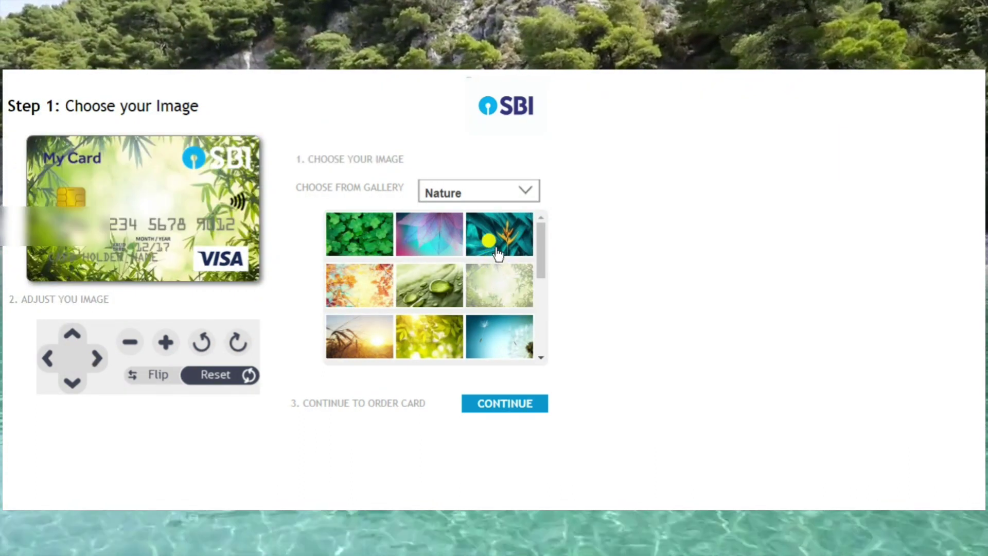
{"action": "left_click", "coordinate": [498, 248]}
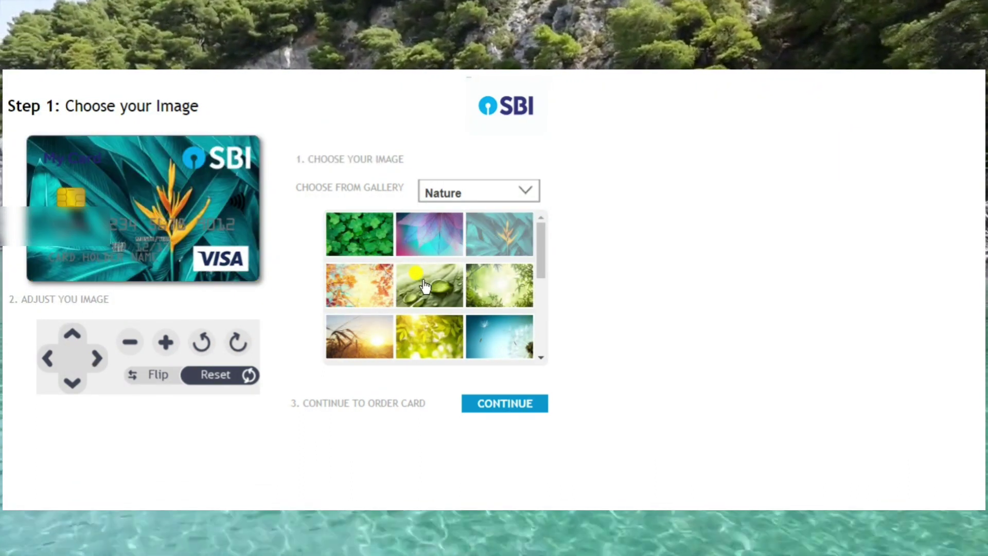
{"action": "left_click", "coordinate": [439, 280]}
Step: Switch the gallery to Misc and apply the blue geometric blocks image to the card
{"action": "left_click", "coordinate": [518, 194]}
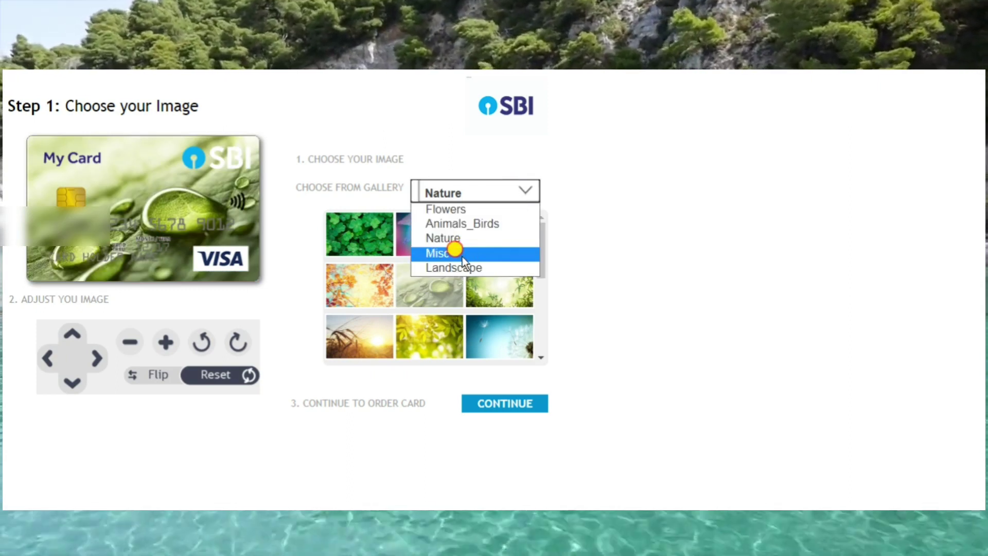
{"action": "left_click", "coordinate": [462, 254]}
{"action": "left_click", "coordinate": [363, 283]}
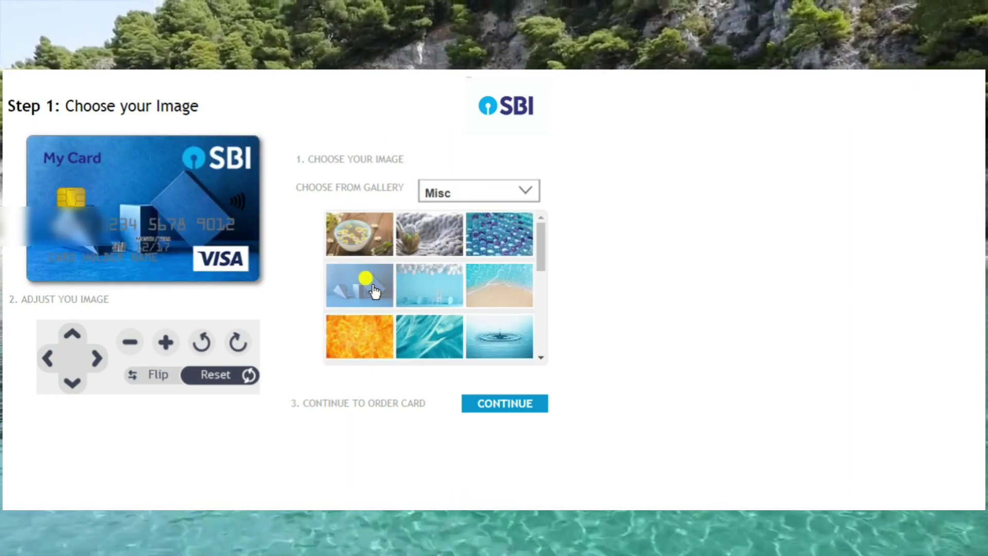
Step: Switch the gallery to Landscape and try the images in its first two rows, ending with the frozen winter forest
{"action": "left_click", "coordinate": [510, 200]}
{"action": "left_click", "coordinate": [462, 268]}
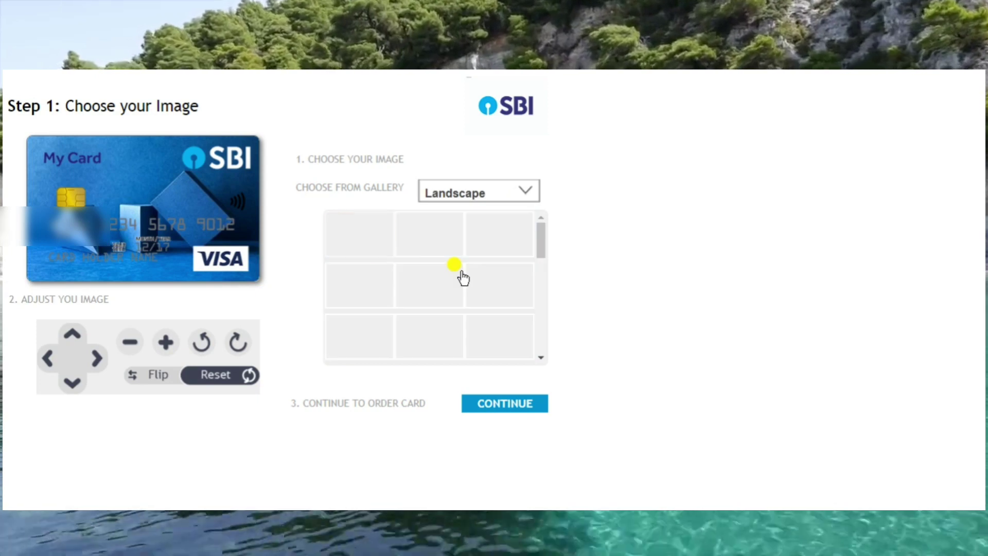
{"action": "left_click", "coordinate": [499, 287]}
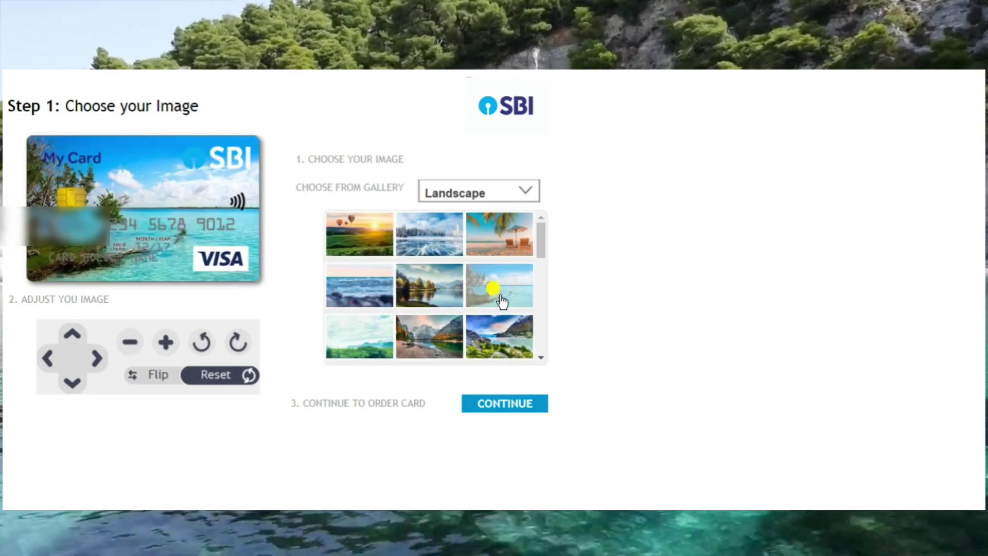
{"action": "left_click", "coordinate": [443, 294]}
{"action": "left_click", "coordinate": [379, 290]}
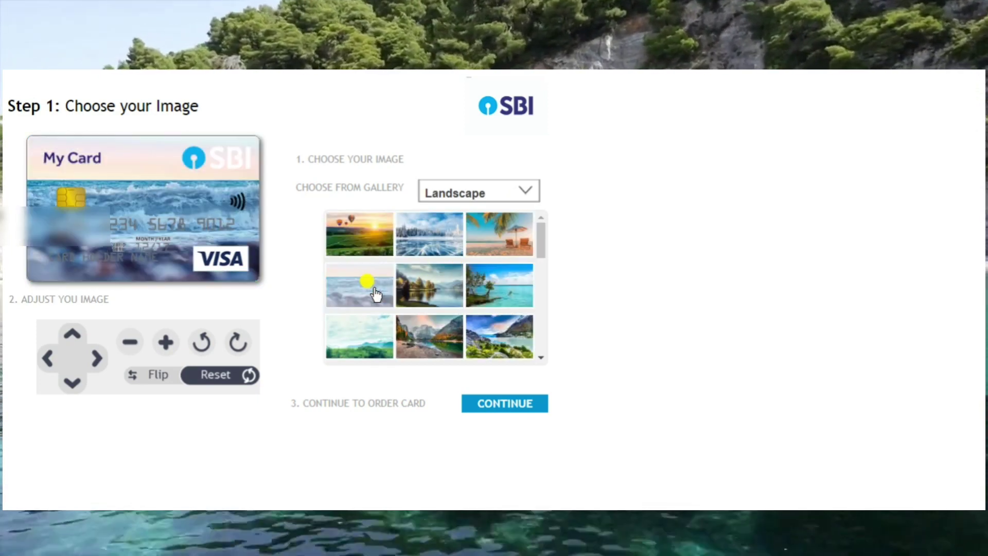
{"action": "left_click", "coordinate": [362, 244]}
{"action": "left_click", "coordinate": [435, 246]}
Step: Try the pink tulip field with the balloon, apply the red and yellow tulip field to the card, and browse the remaining Landscape images
{"action": "scroll", "coordinate": [440, 260], "scroll_direction": "down", "scroll_amount": 3}
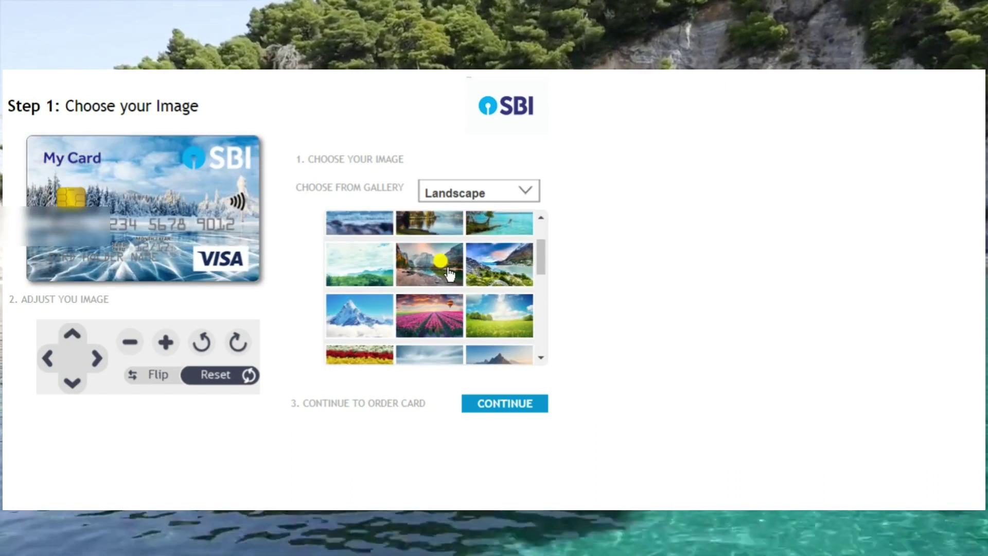
{"action": "left_click", "coordinate": [422, 309]}
{"action": "scroll", "coordinate": [380, 315], "scroll_direction": "down", "scroll_amount": 4}
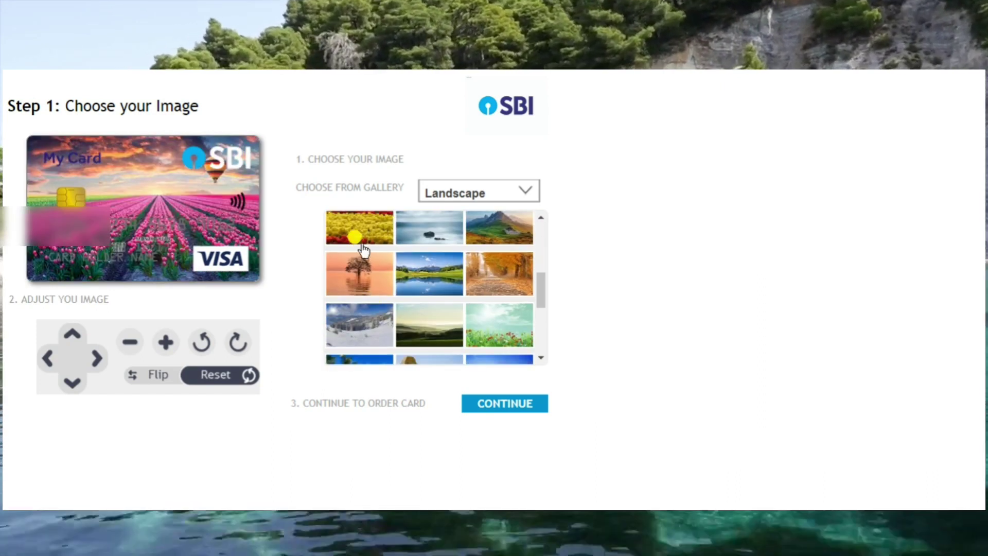
{"action": "left_click", "coordinate": [358, 232]}
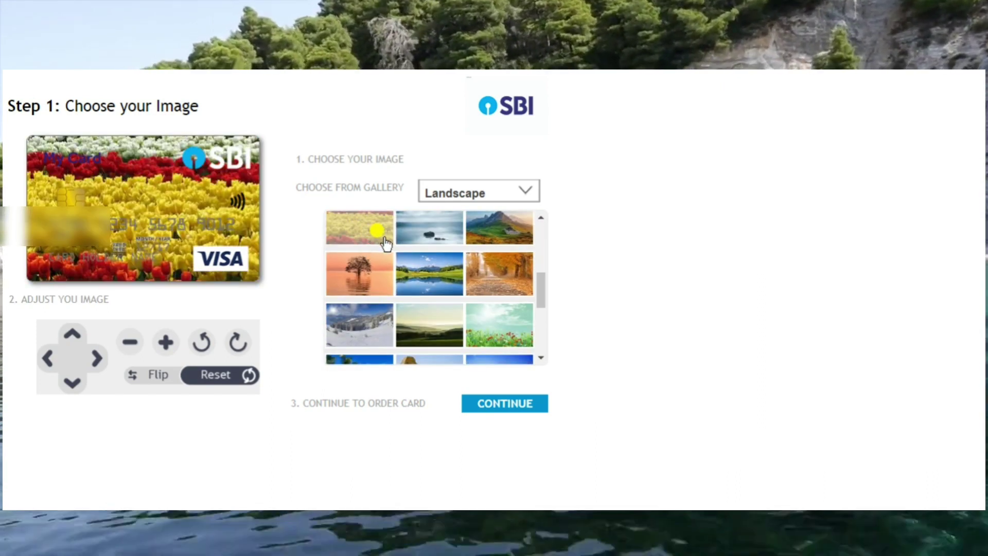
{"action": "scroll", "coordinate": [389, 247], "scroll_direction": "down", "scroll_amount": 3}
{"action": "scroll", "coordinate": [388, 247], "scroll_direction": "down", "scroll_amount": 2}
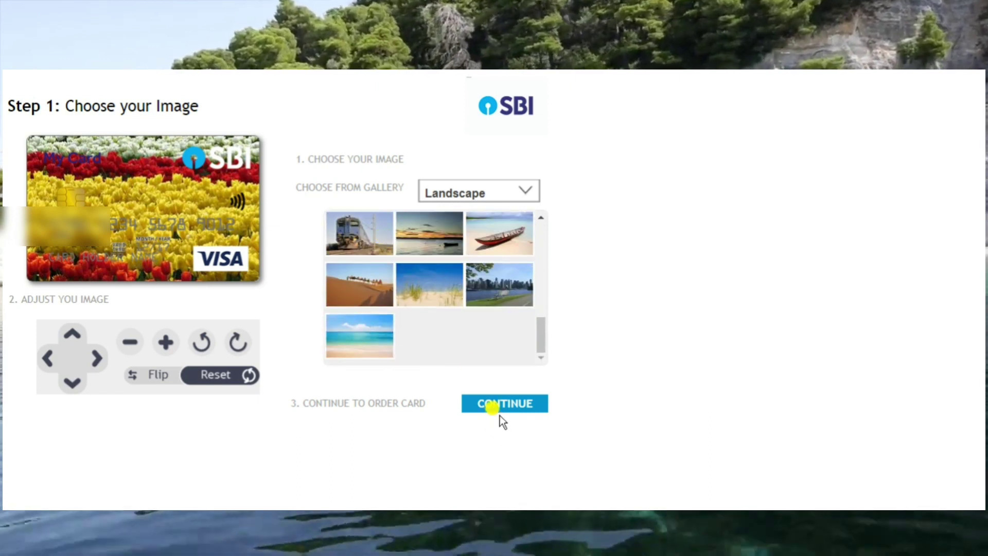